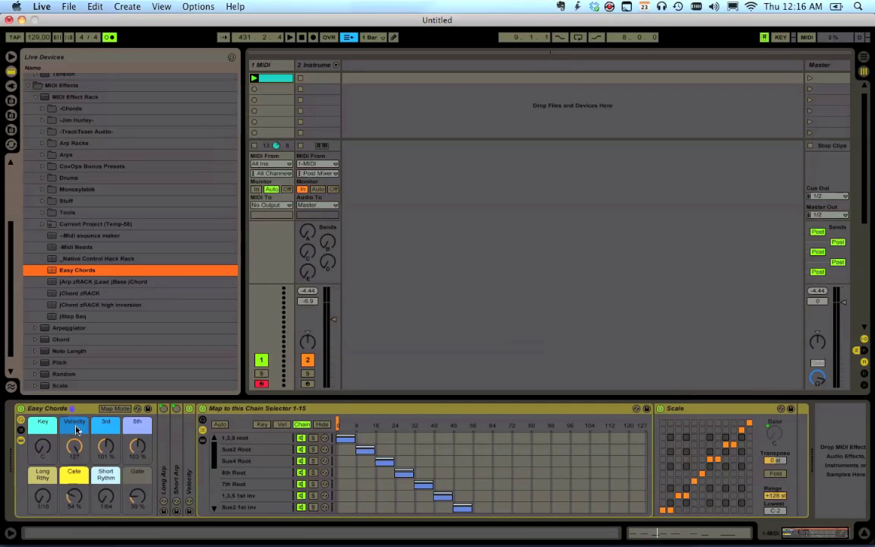
- Drop Easy Chords ahead of track 2's instrument rack, then drag the rack onto the 1 MIDI track
left_click(78, 407)
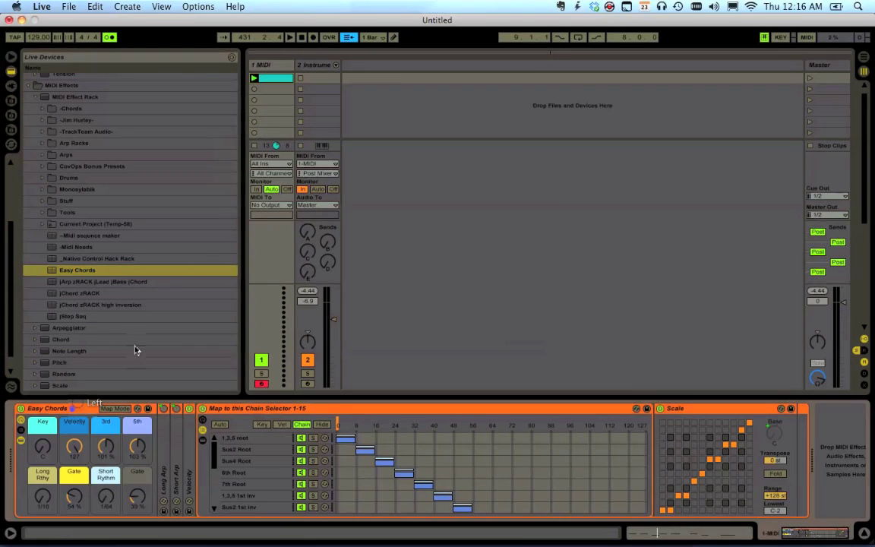
left_click(317, 66)
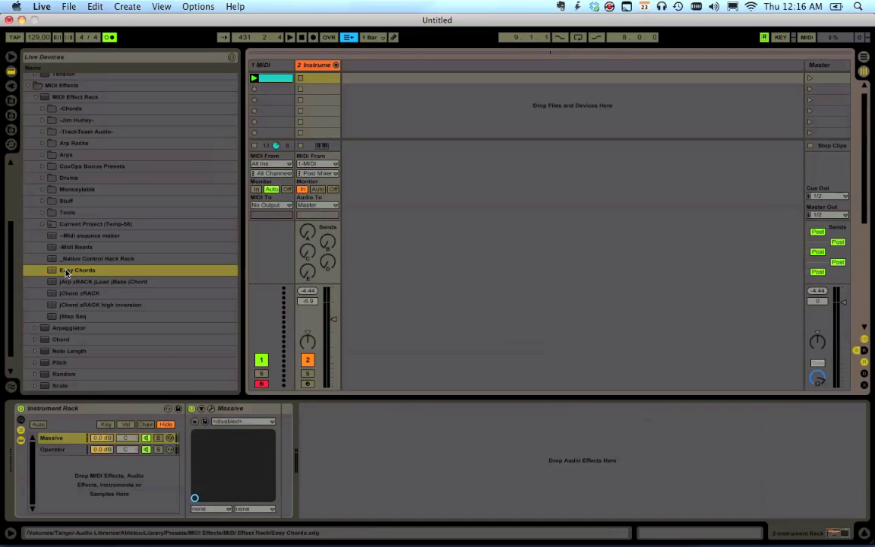
left_click_drag(66, 272, 15, 462)
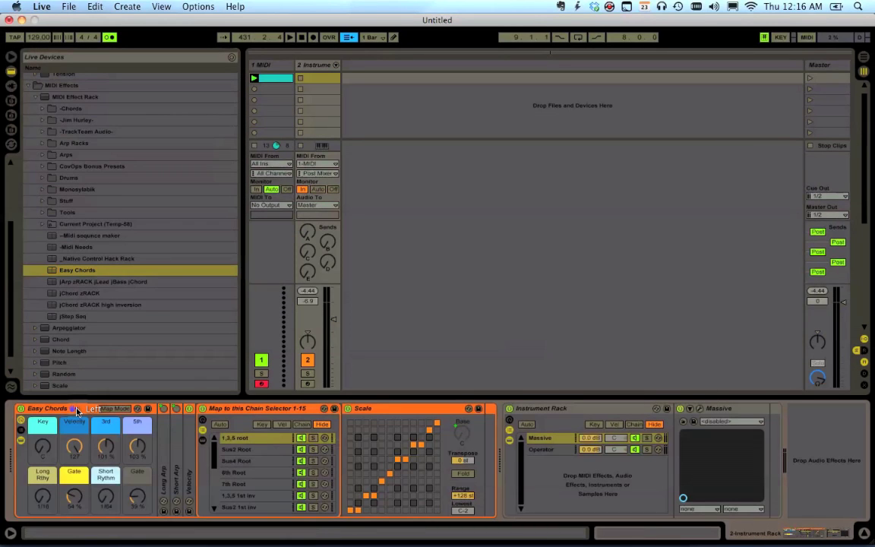
mouse_move(77, 411)
left_mouse_down()
mouse_move(152, 318)
mouse_move(228, 189)
mouse_move(279, 68)
mouse_move(293, 80)
left_mouse_up()
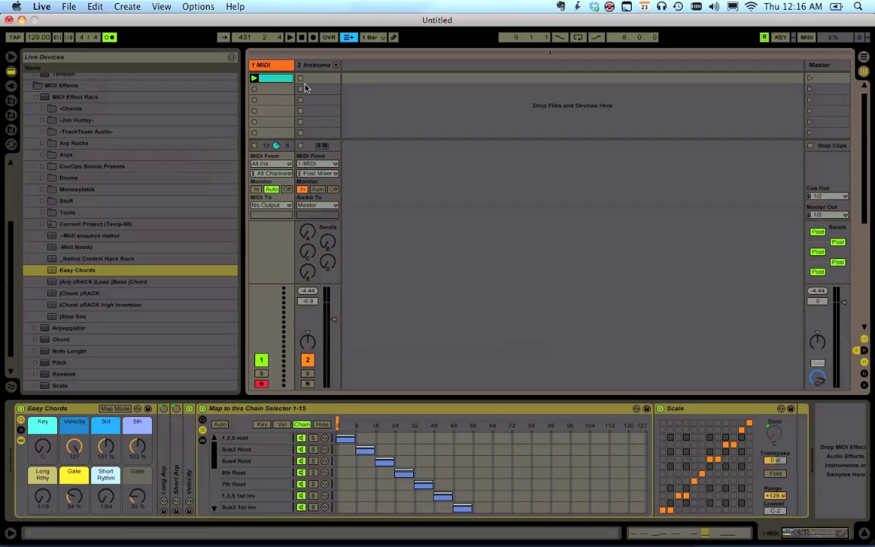
left_click(268, 89)
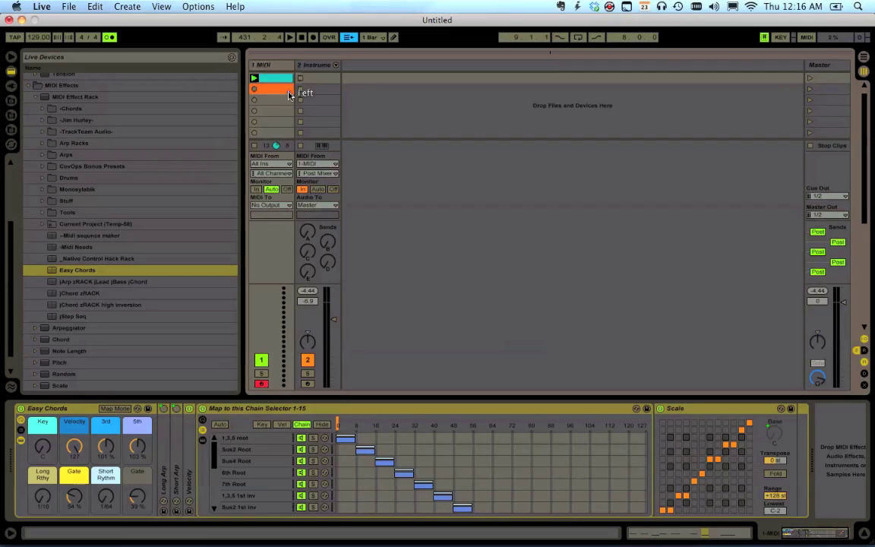
left_click(317, 203)
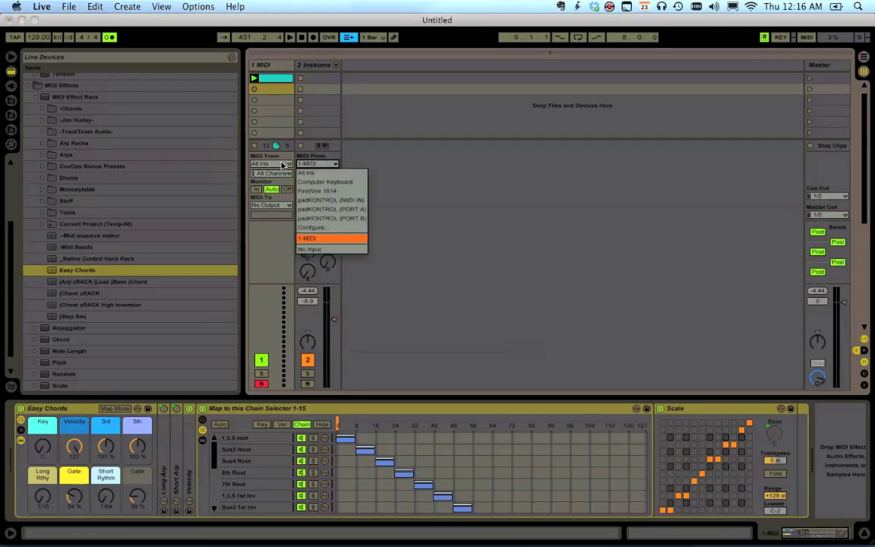
left_click(274, 67)
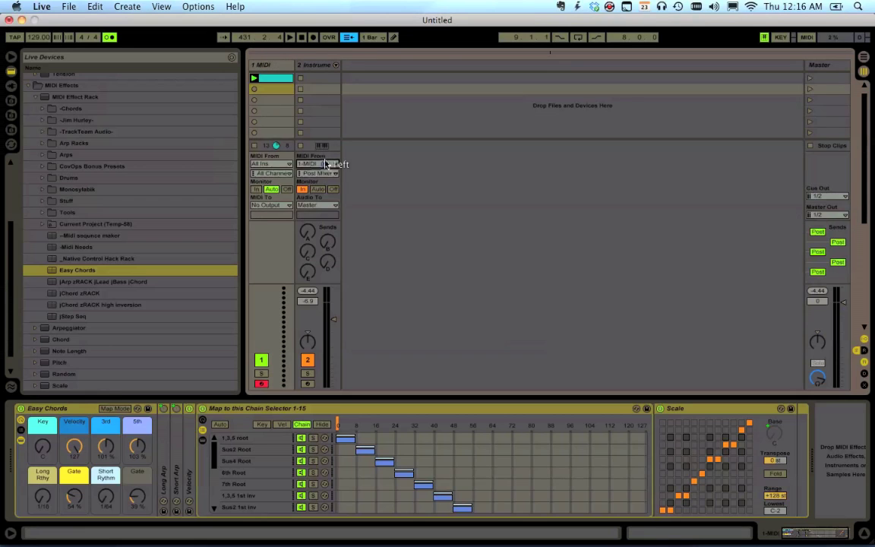
left_click(327, 164)
left_click(285, 61)
left_click(290, 66)
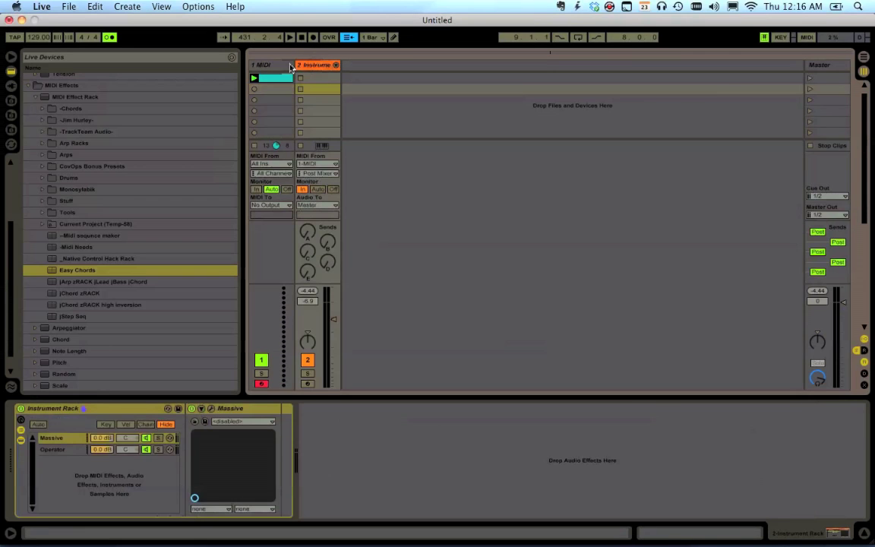
left_click(289, 66)
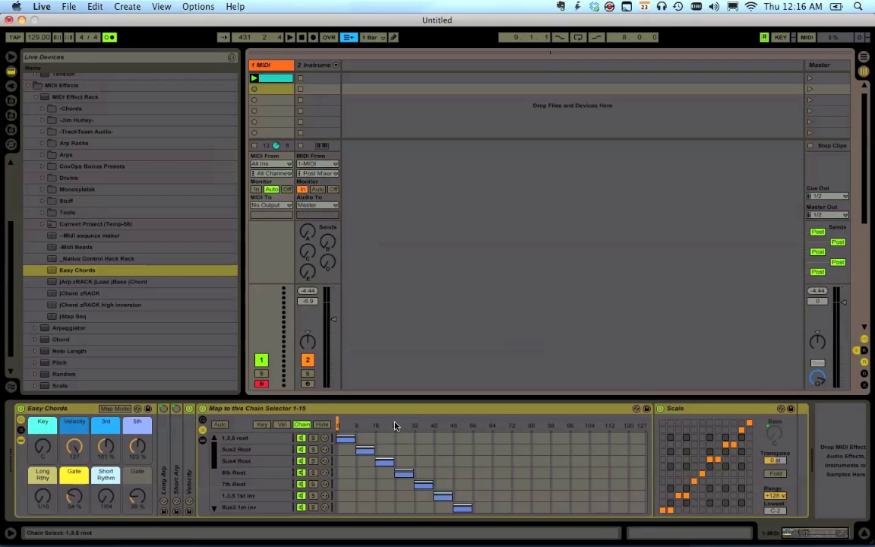
- MIDI-map the Easy Chords chain selector to notes C1–D2 across 0–127
key("super+m")
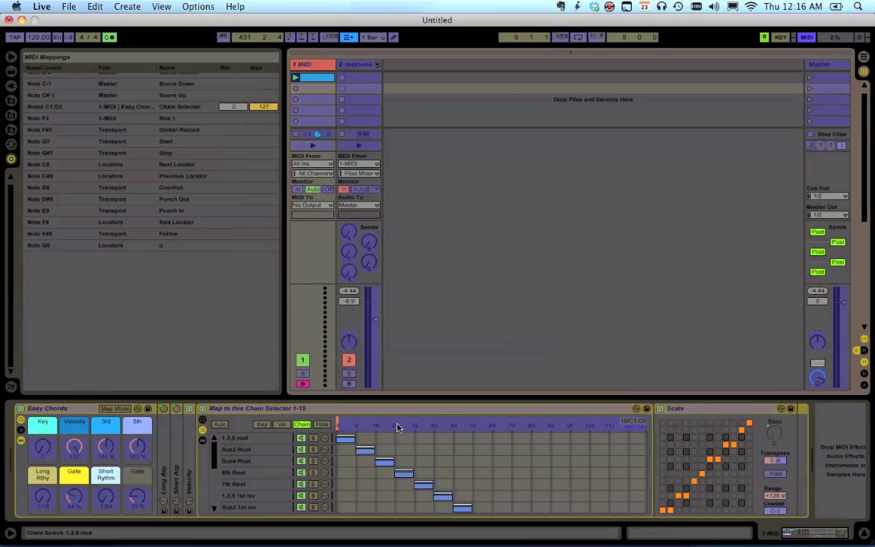
left_click(395, 426)
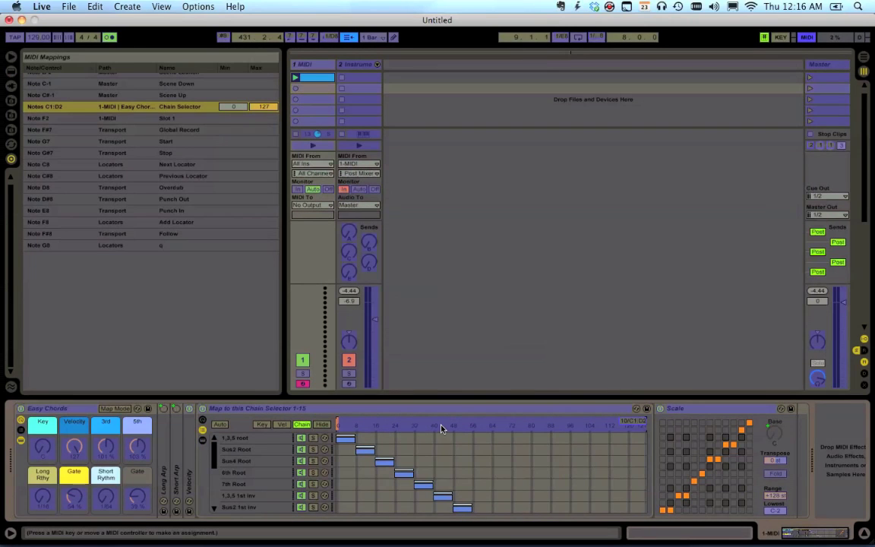
key("super+m")
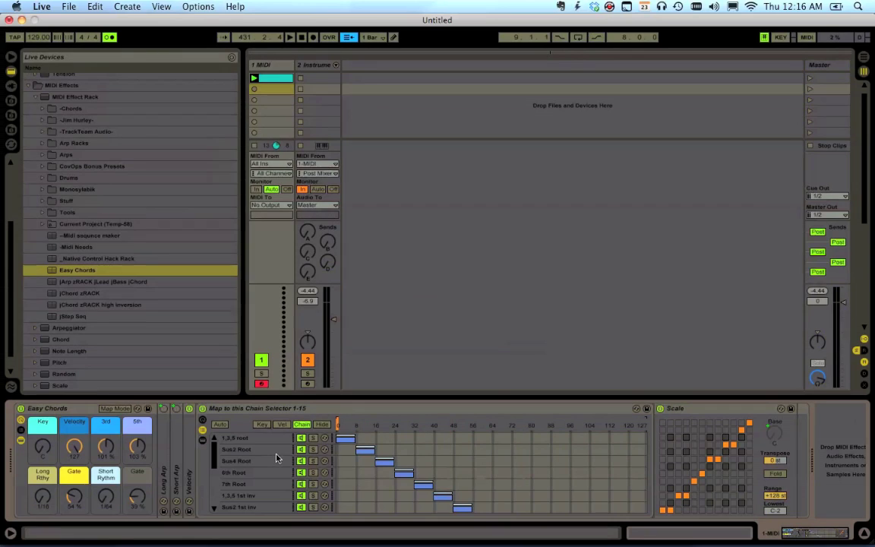
left_click(253, 446)
left_click(253, 439)
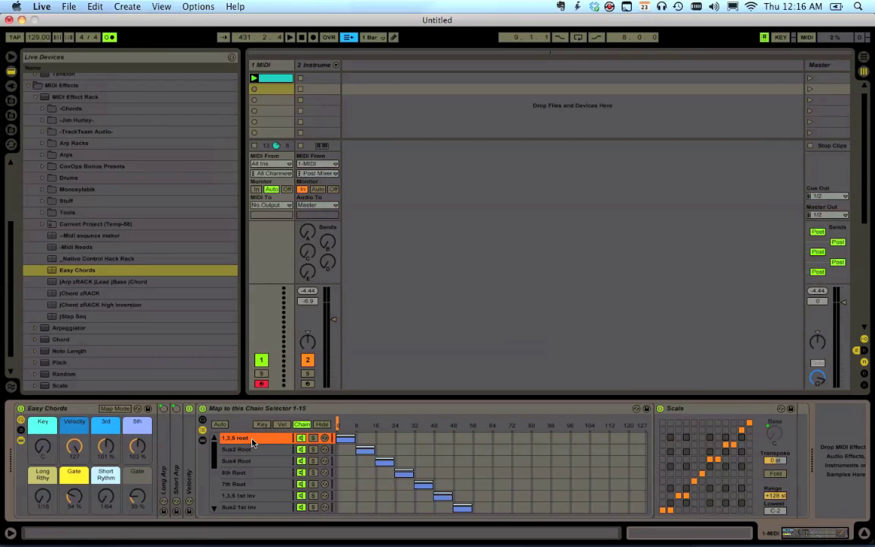
key("Down")
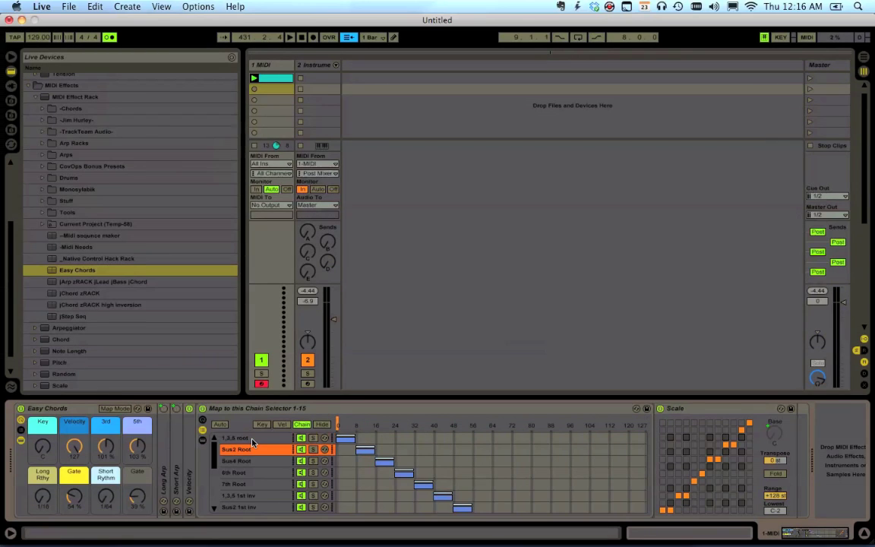
key("Down")
key("Down")
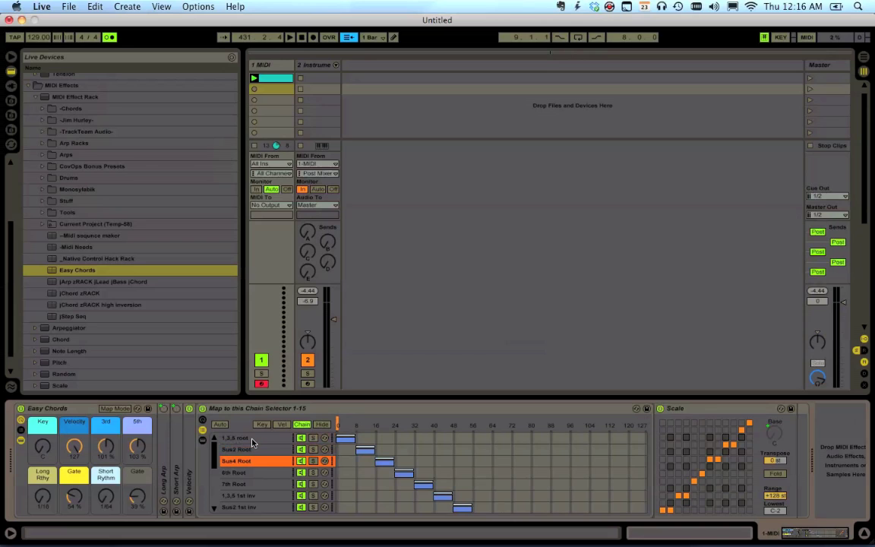
key("Down")
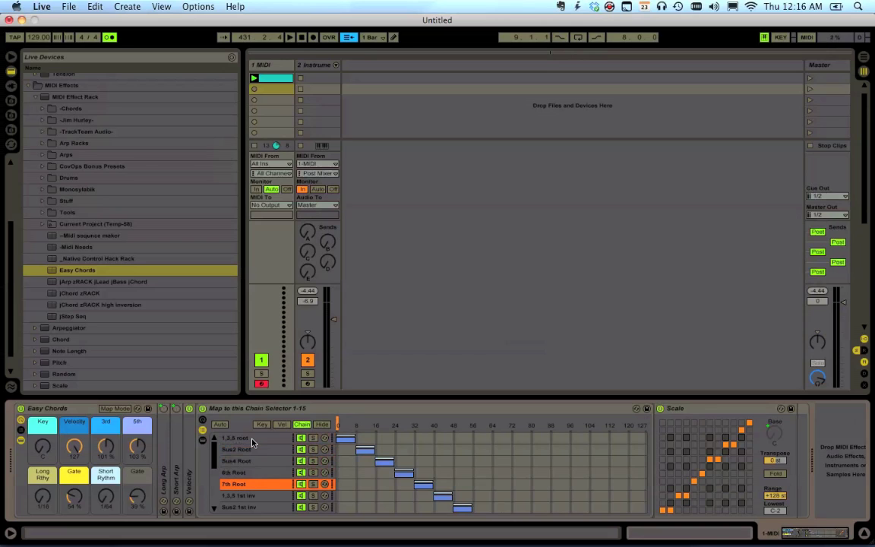
key("Down")
key("Down")
key("Down")
key("Down")
key("Down")
key("Down")
key("Down")
key("Down")
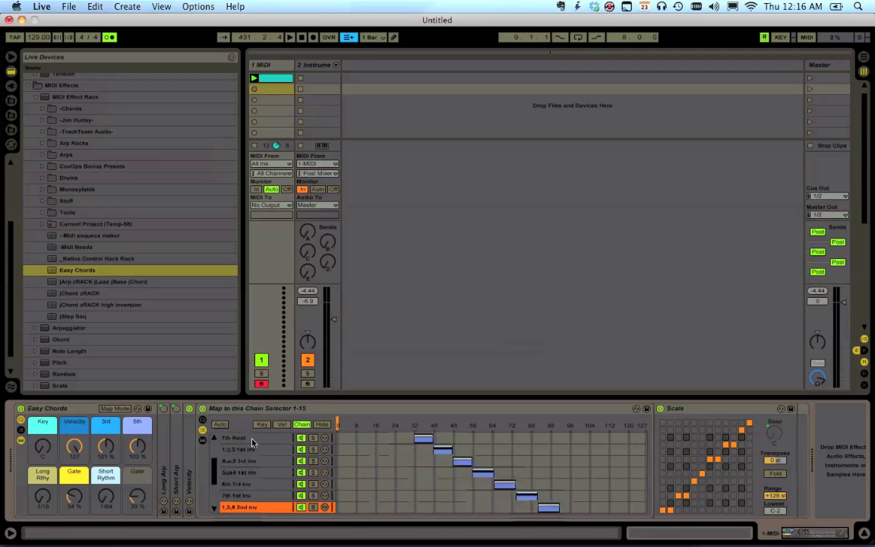
key("Up")
key("Up")
key("Up")
key("Up")
key("Up")
key("Up")
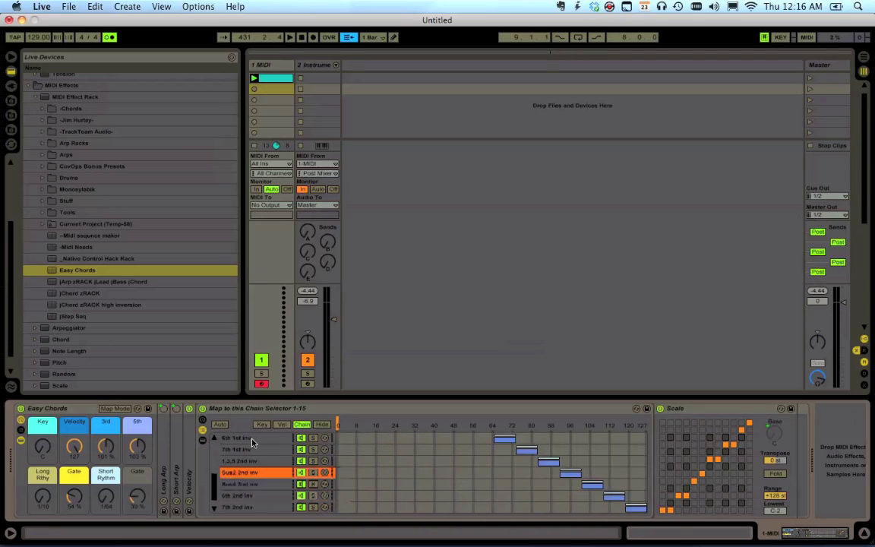
key("Up")
key("Up")
key("Up")
key("Up")
key("Up")
key("Up")
key("Up")
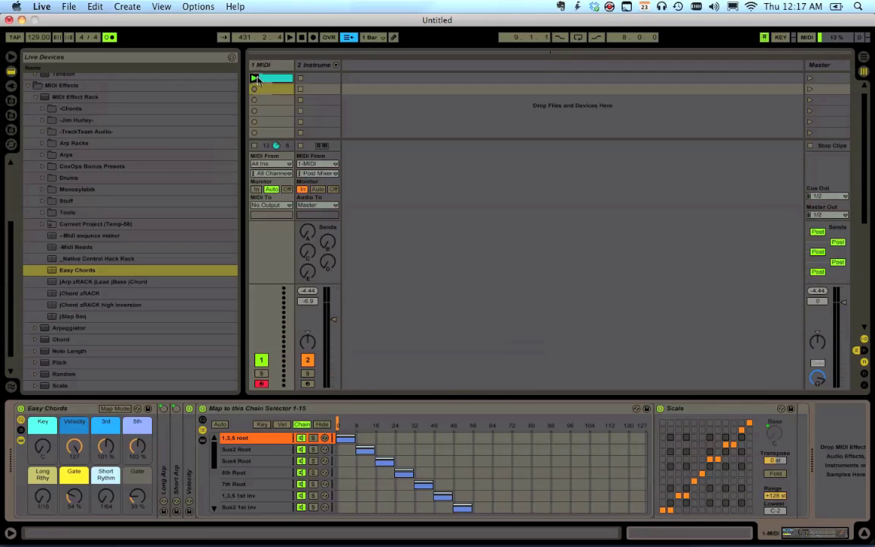
- Set Long Rhythm to 1/8, try the Short Rhythm rate, and raise the Gate macro to 92 %
left_click(50, 494)
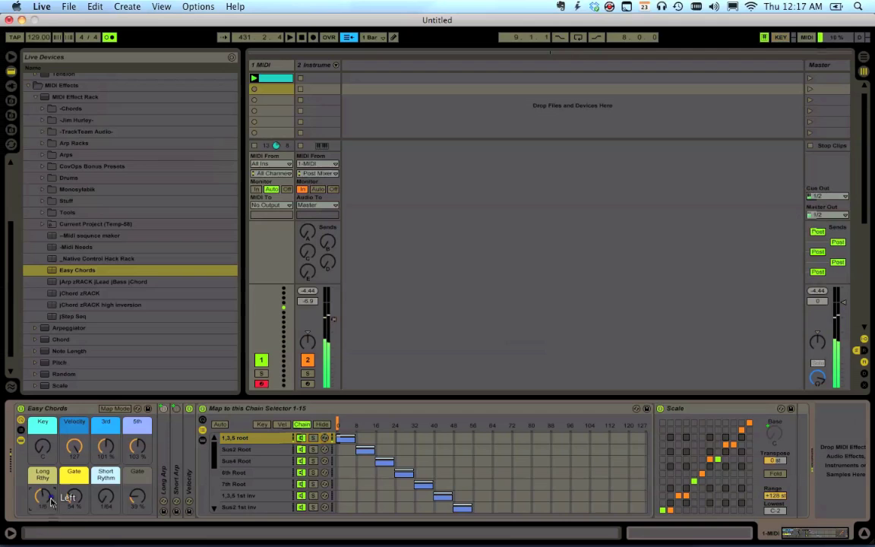
left_click(44, 499)
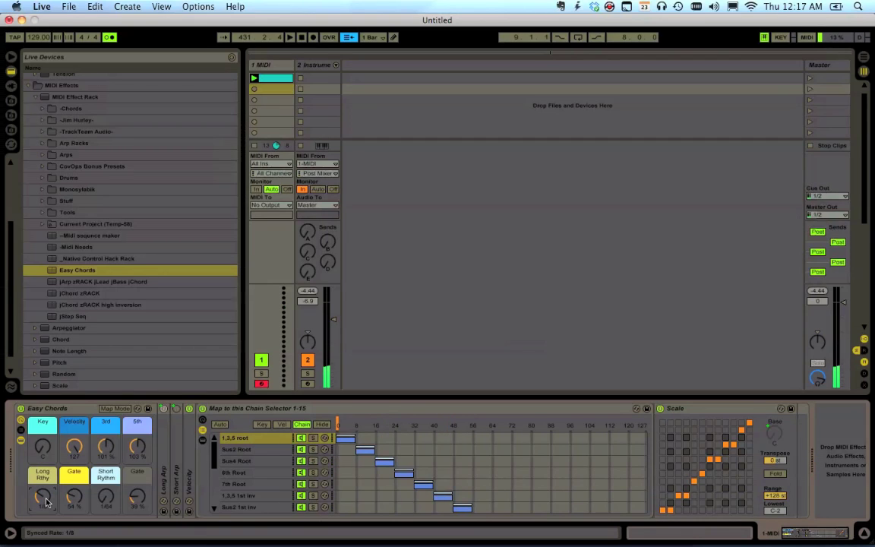
left_click(107, 498)
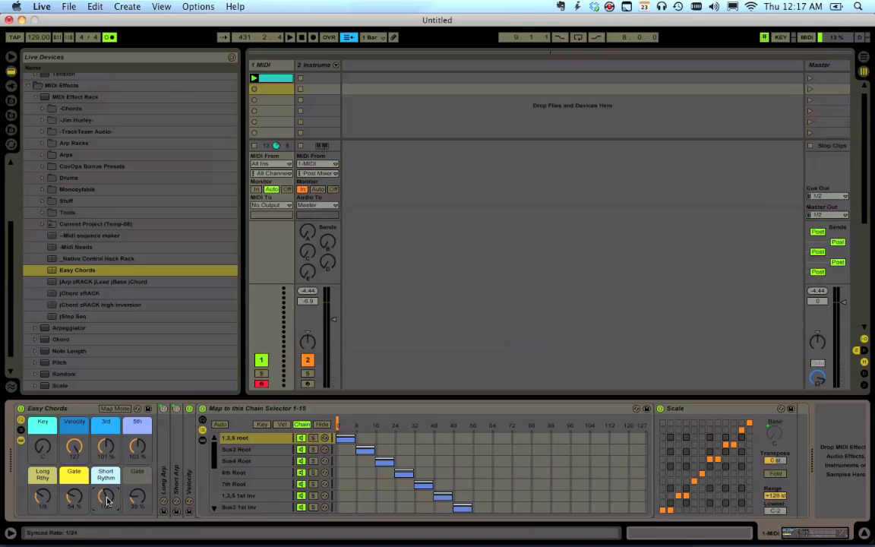
left_click(135, 504)
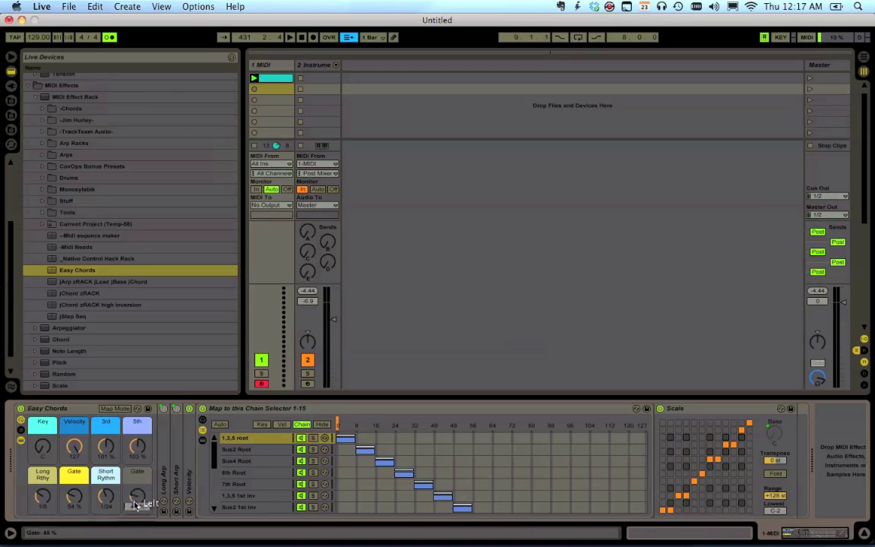
left_click_drag(135, 504, 137, 497)
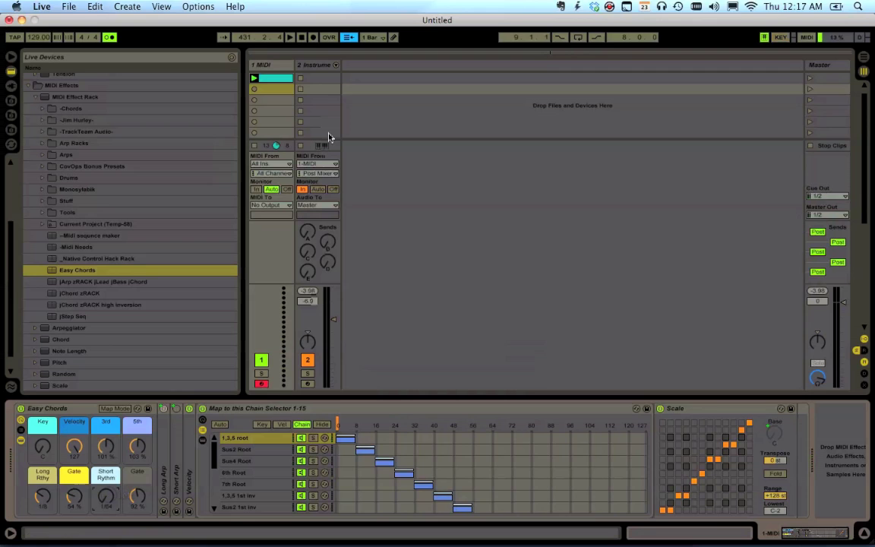
- Launch the first MIDI clip on the 1 MIDI track
left_click(255, 79)
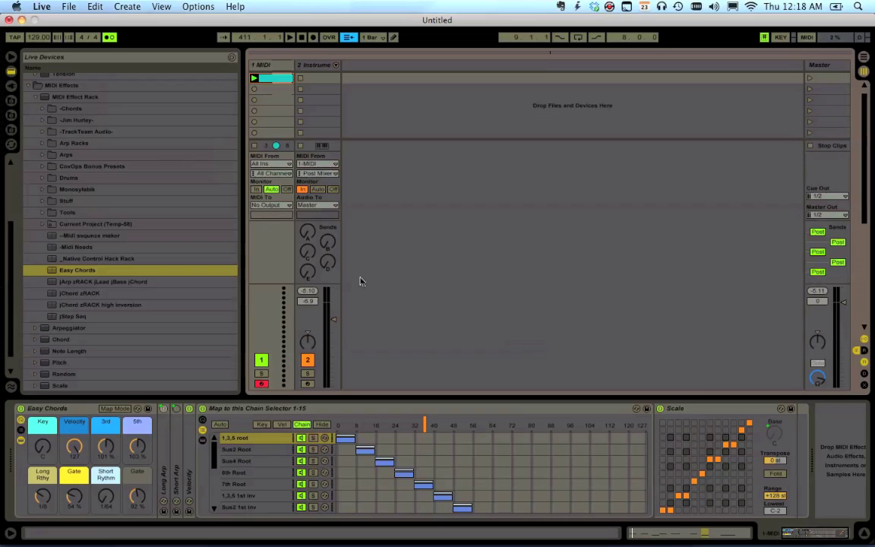
- On the Easy Chords rack, set the 3rd macro to 92 % and briefly unfold the Long Arp device
left_click(688, 427)
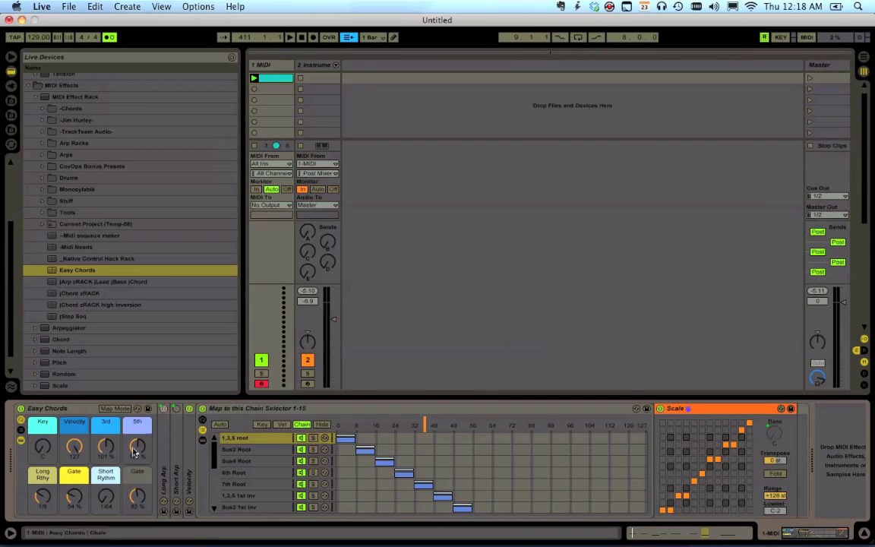
left_click(74, 446)
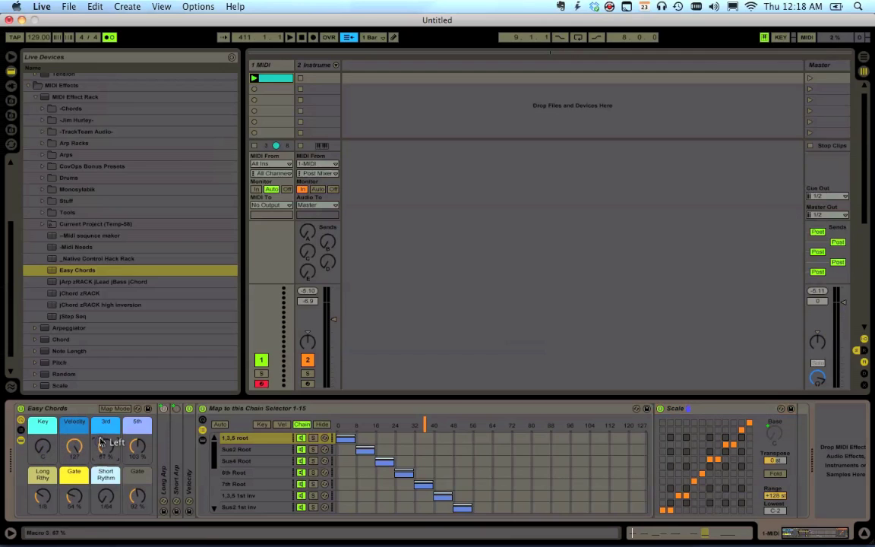
left_click_drag(101, 448, 126, 440)
double_click(162, 416)
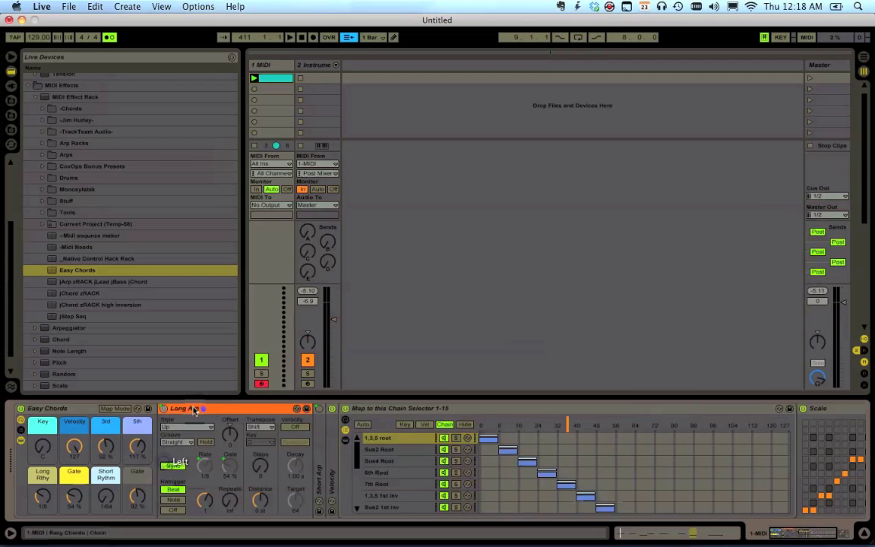
double_click(197, 410)
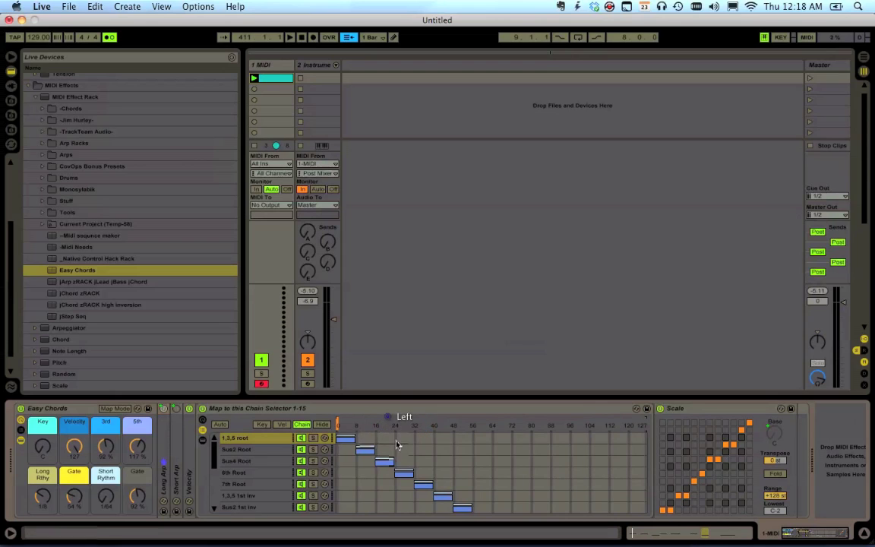
- Move the chain selector marker to Sus2 Root, then back to 1,3,5 root
left_click(355, 420)
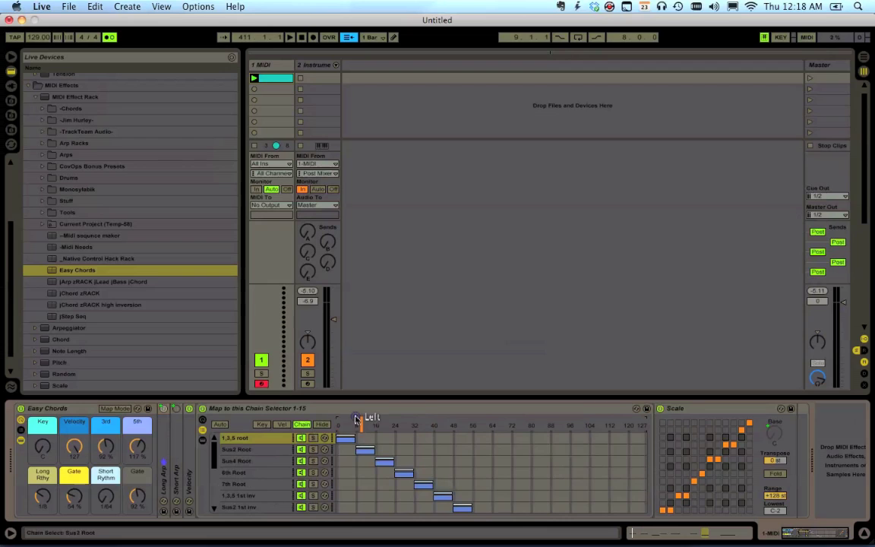
mouse_move(356, 419)
left_mouse_down()
mouse_move(340, 420)
mouse_move(338, 429)
left_mouse_up()
- Switch from Live to Finder with Cmd+Tab
key("super+Tab")
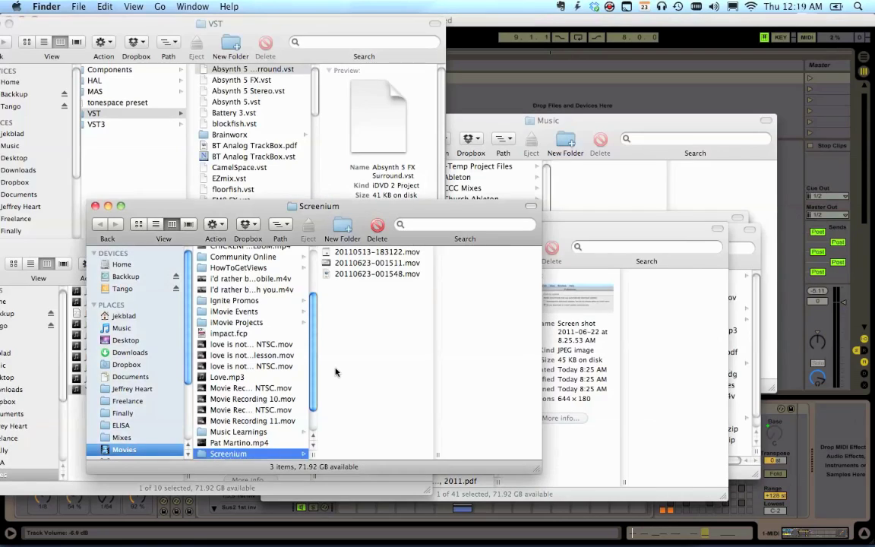